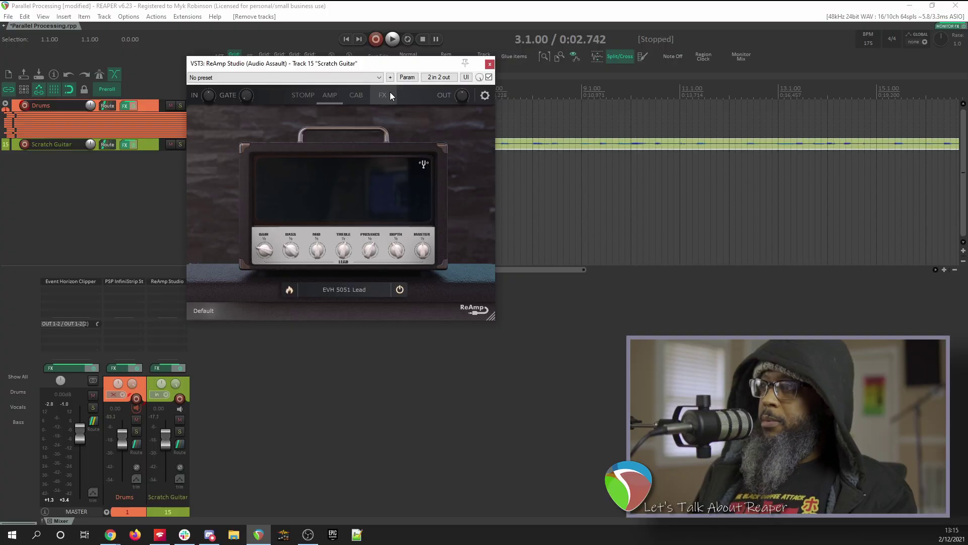
Show ReAmp Studio's FX rack page and open the rack-effect choices for a slot.
left_click(390, 94)
left_click(335, 136)
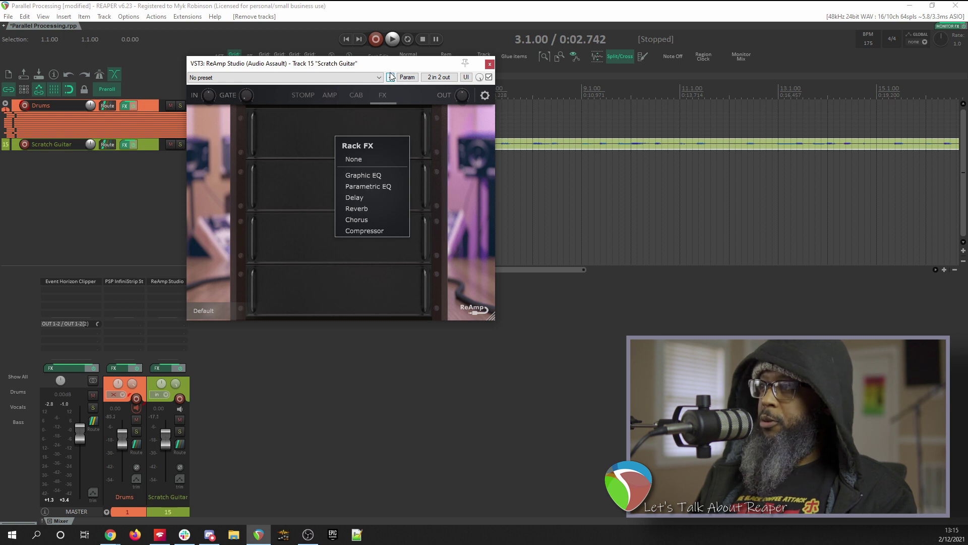
Close the ReAmp Studio window and add a new track 16 named 'FX Reverb'.
left_click(489, 64)
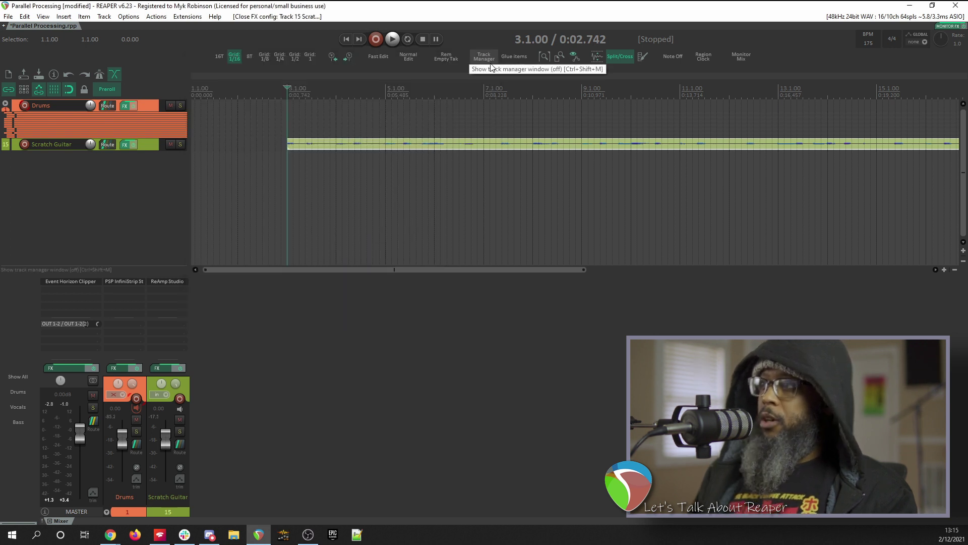
double_click(234, 437)
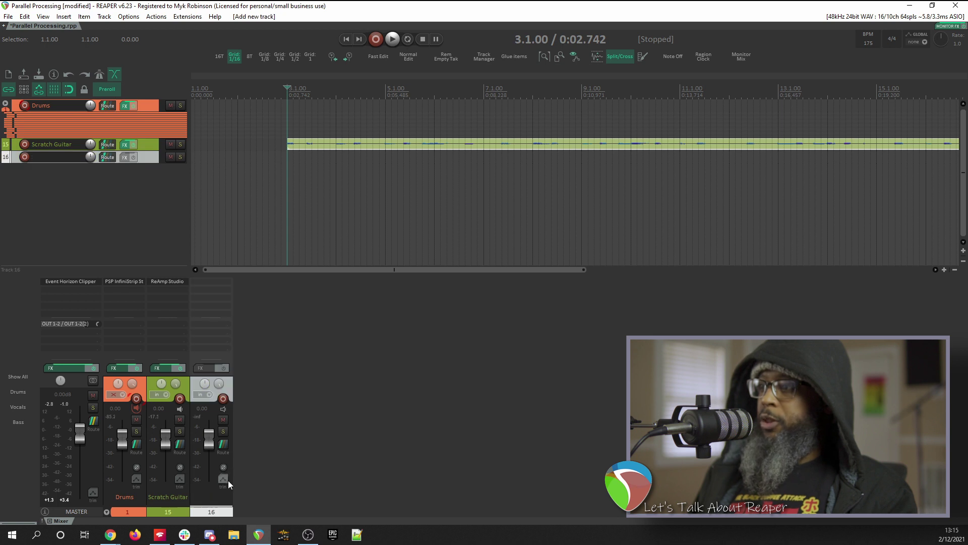
double_click(225, 505)
type("FX")
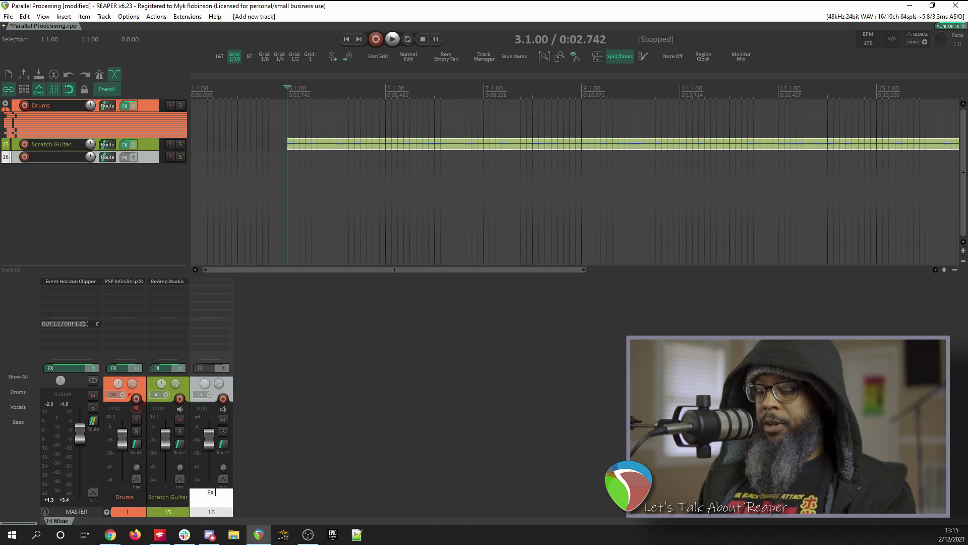
type(" Reverb")
key("Return")
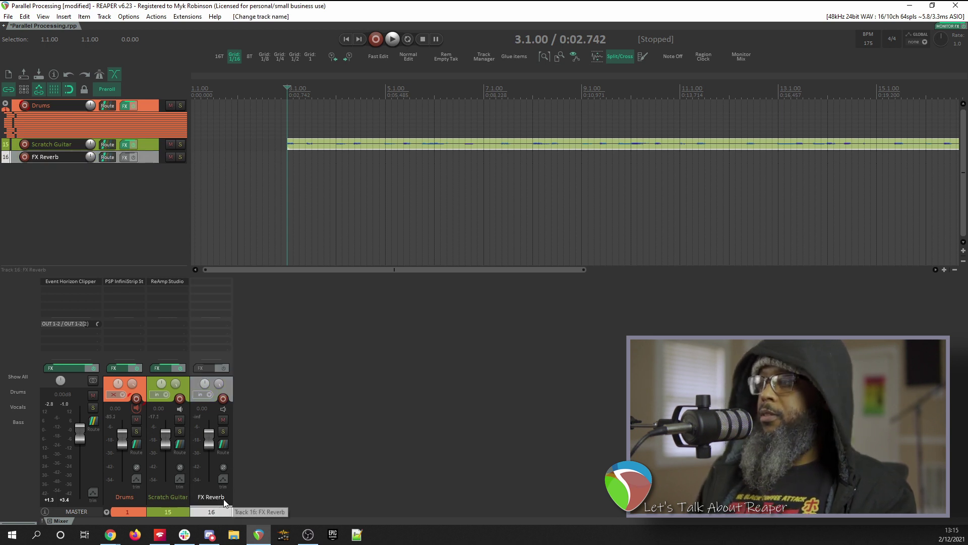
Load the Convology XT reverb onto the FX Reverb track.
left_click(208, 369)
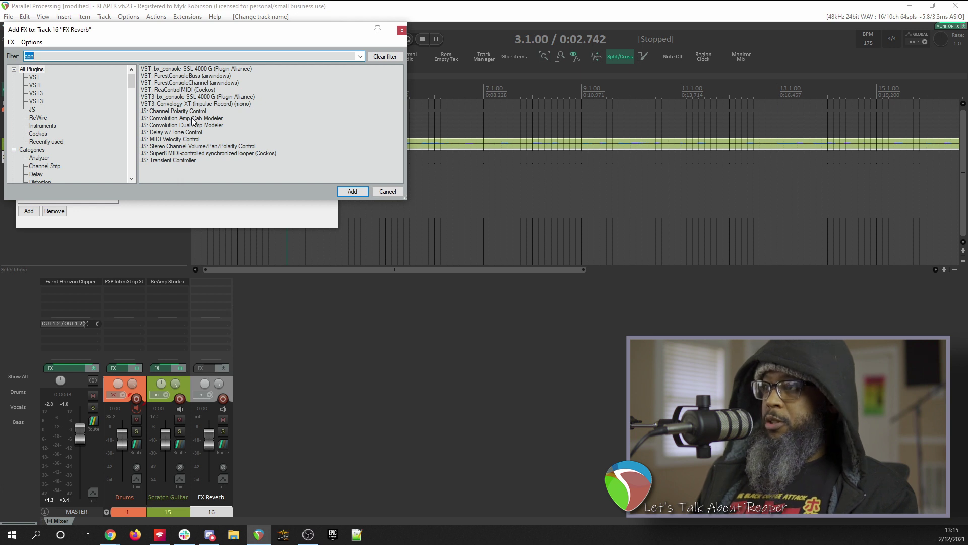
double_click(180, 104)
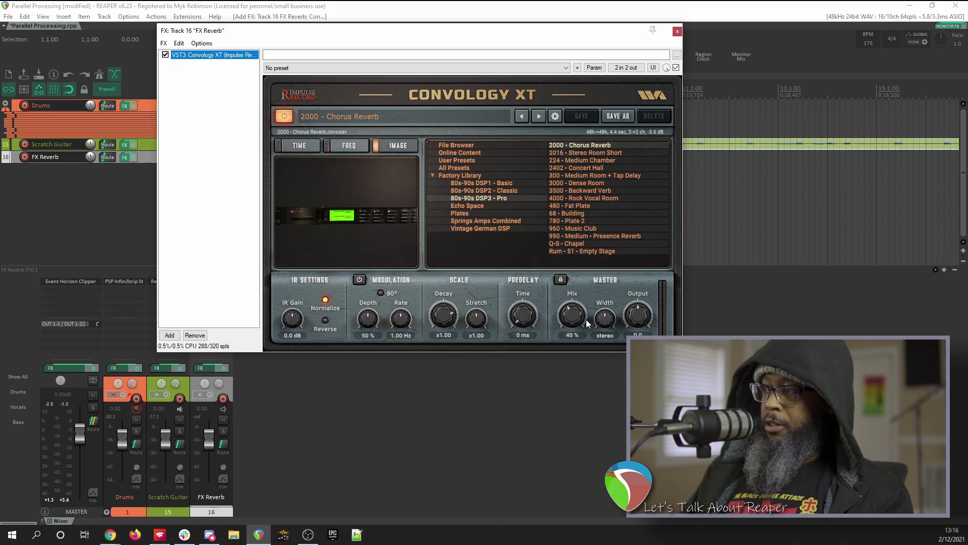
left_click(574, 318)
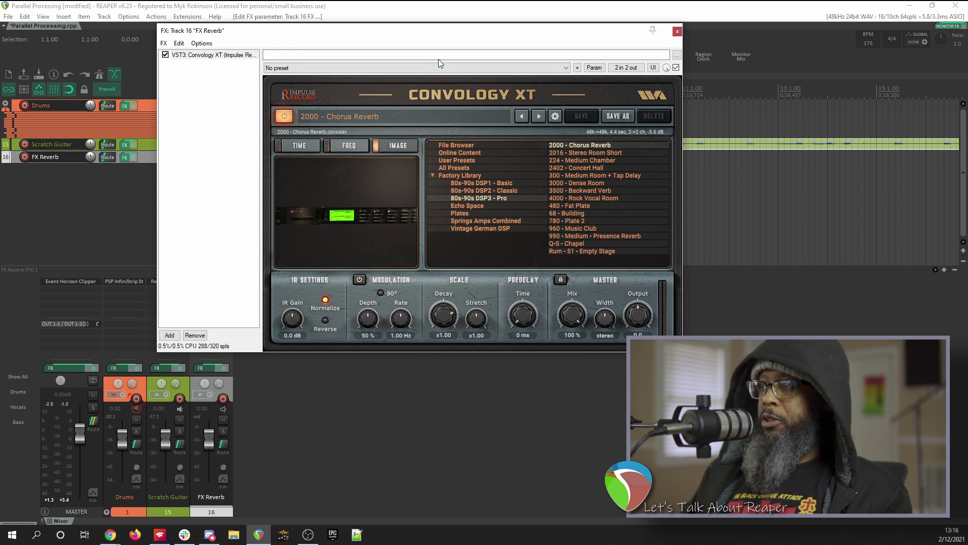
key("space")
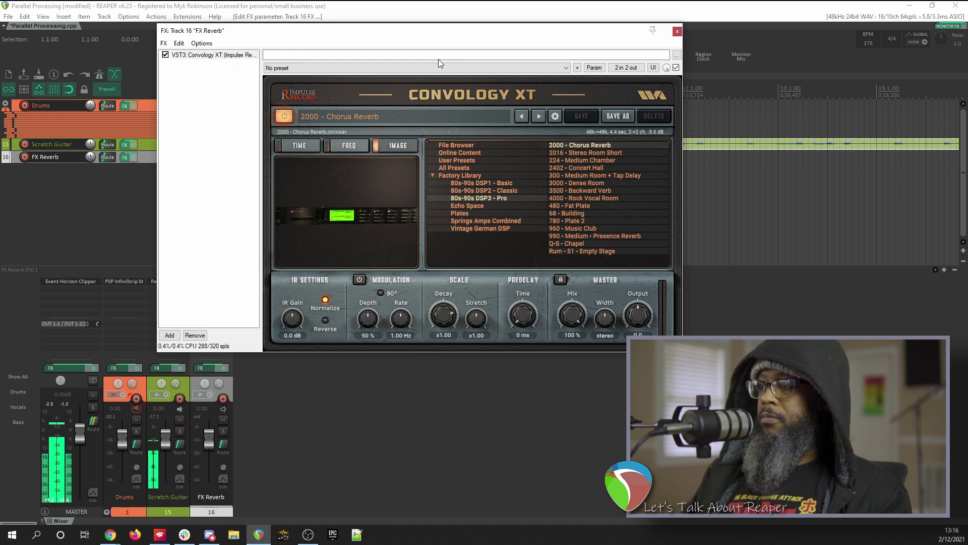
key("space")
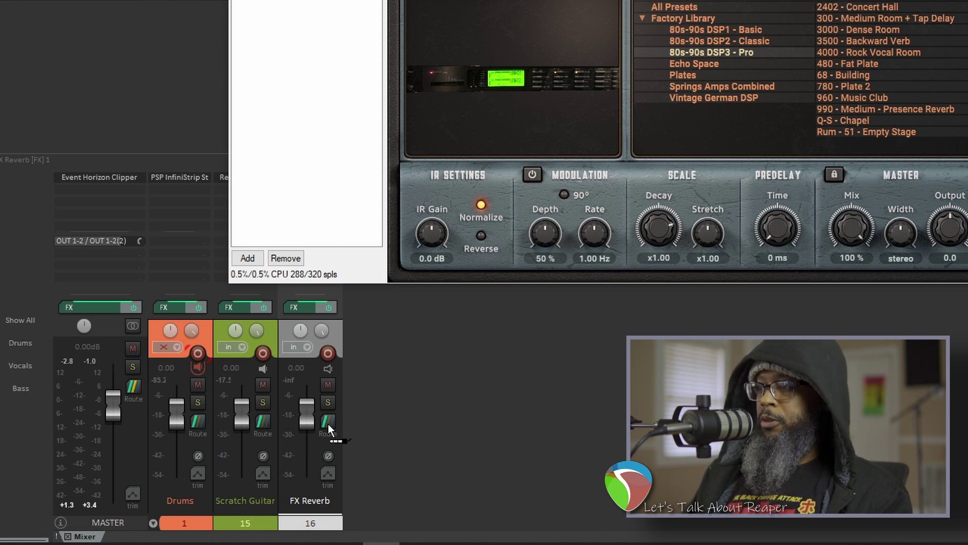
Create a send from Scratch Guitar into FX Reverb and close the send controls.
left_click_drag(327, 423, 328, 424)
left_click_drag(413, 428, 422, 380)
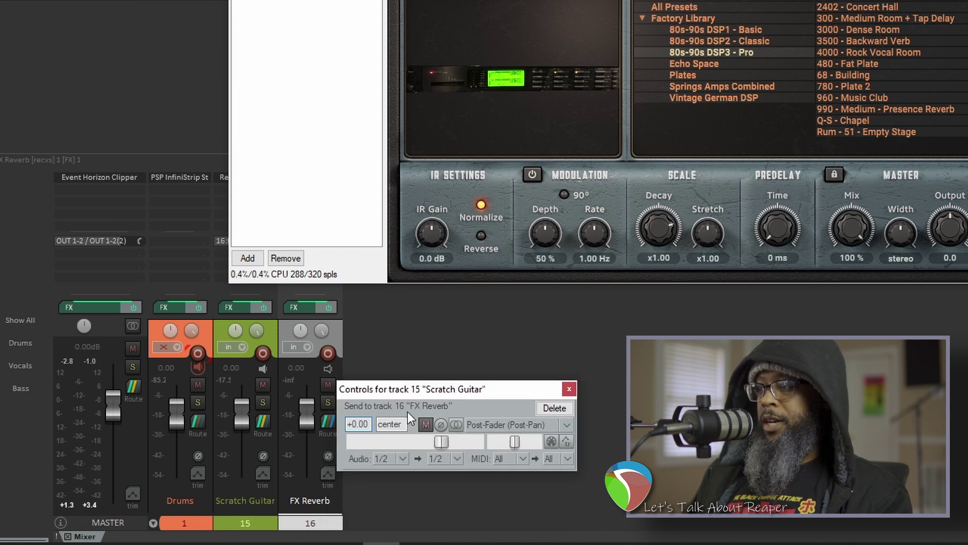
left_click(569, 388)
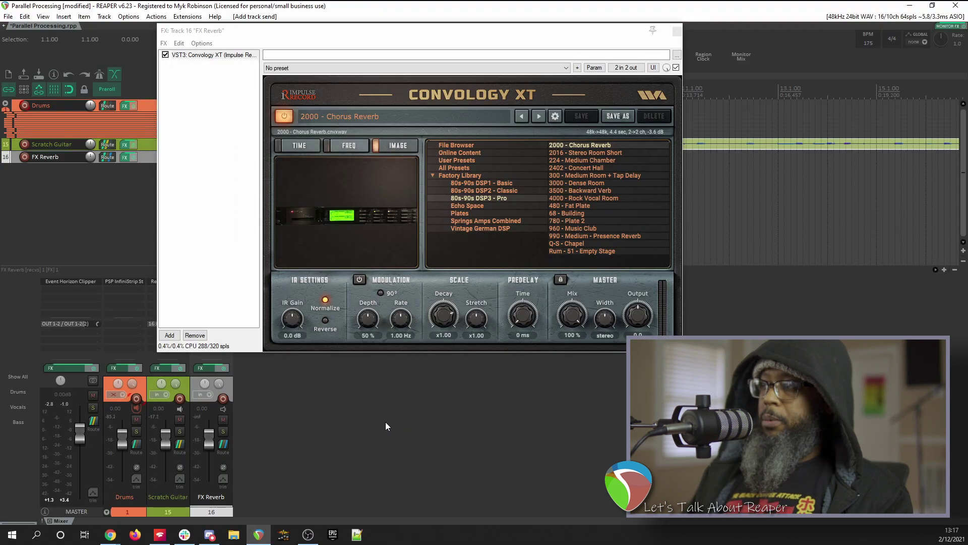
Play the project and audition FX Reverb's fader at -17.5 and -13.2, then reset to 0.00 dB.
key("space")
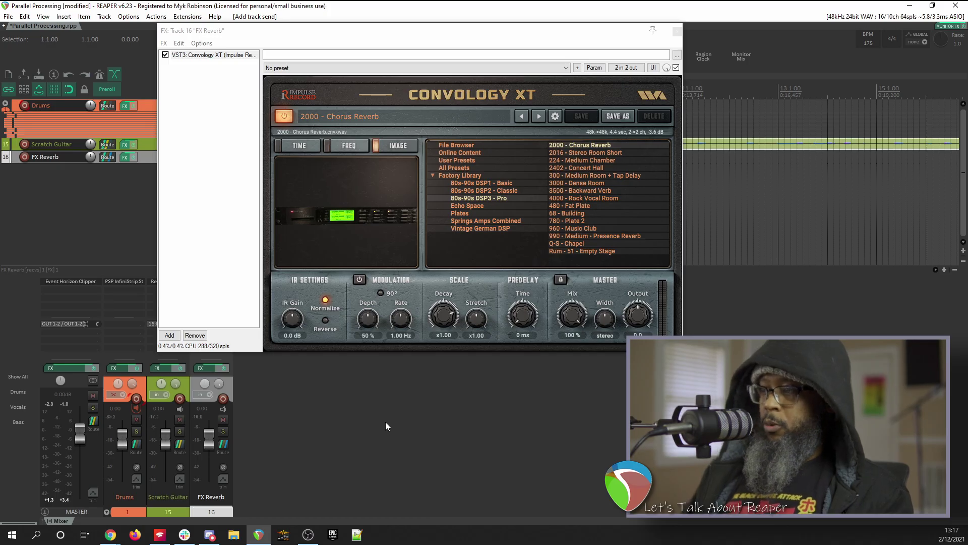
left_click_drag(209, 446, 209, 462)
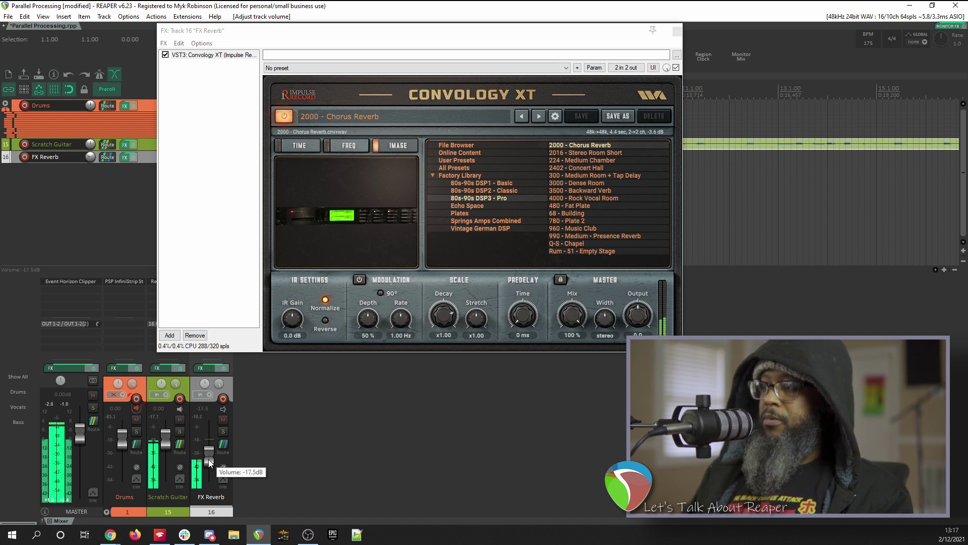
left_click_drag(209, 463, 209, 460)
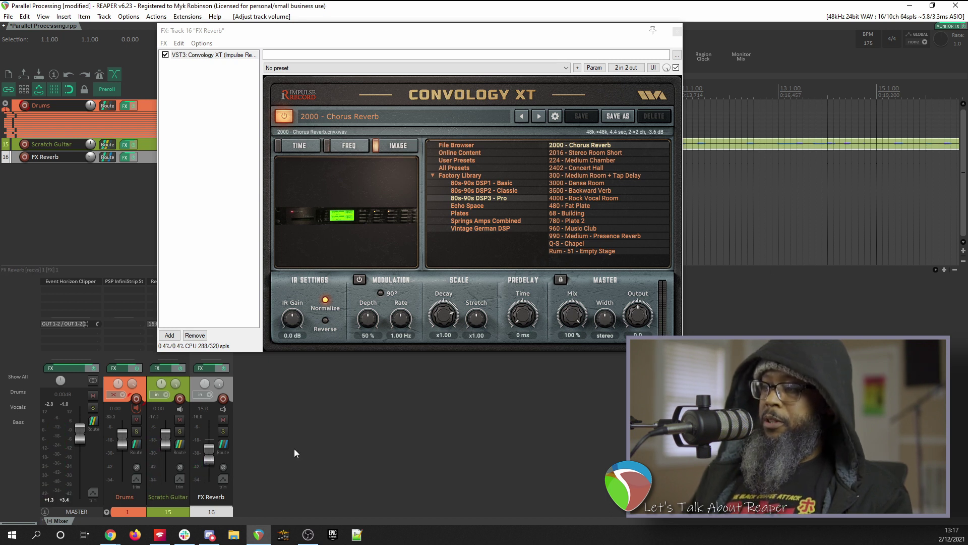
double_click(212, 458)
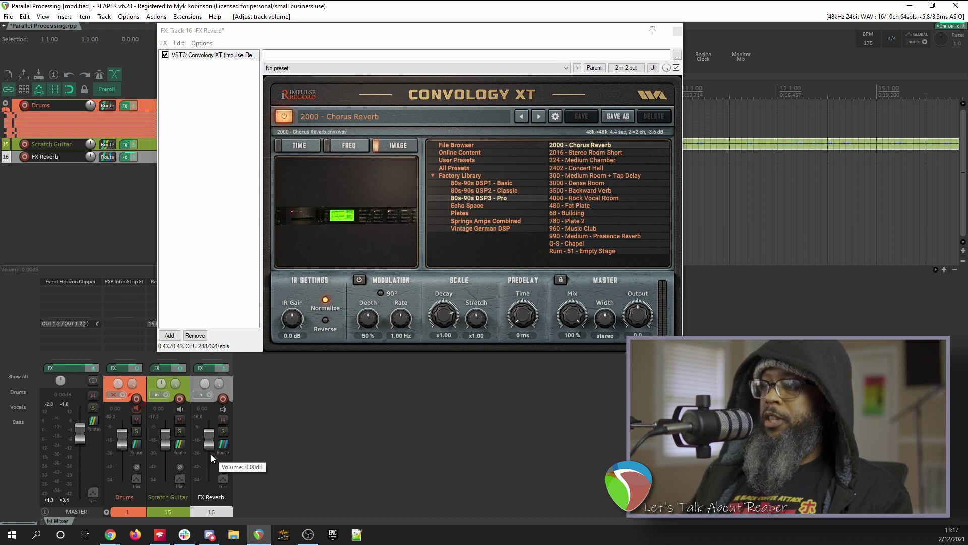
left_click(179, 444)
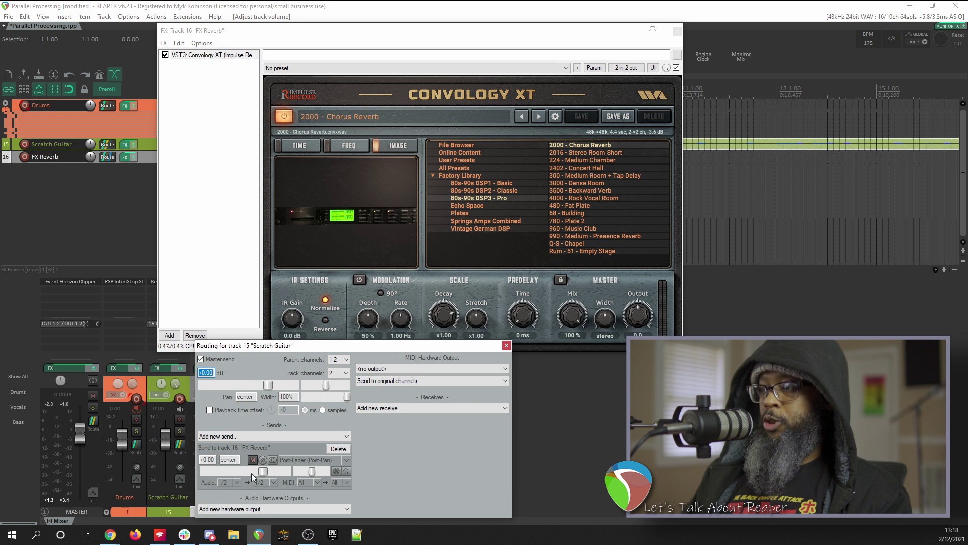
key("Escape")
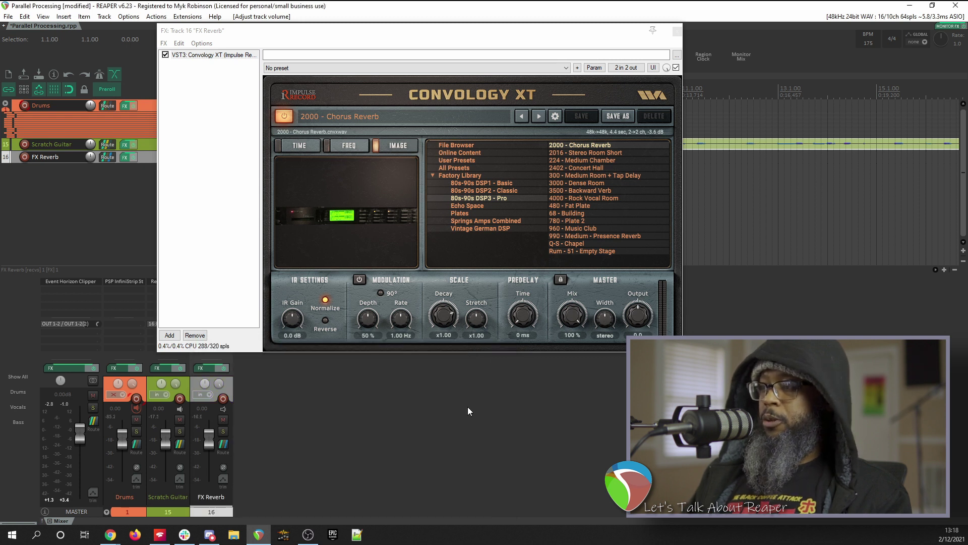
Lower FX Reverb's receive from Scratch Guitar to -4.82 dB in its routing window.
left_click(225, 445)
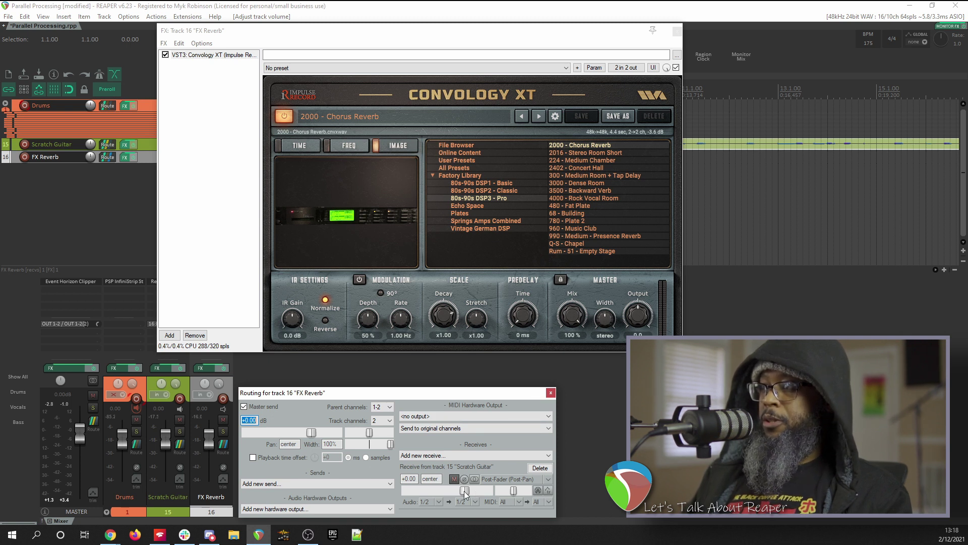
left_click_drag(465, 493, 447, 497)
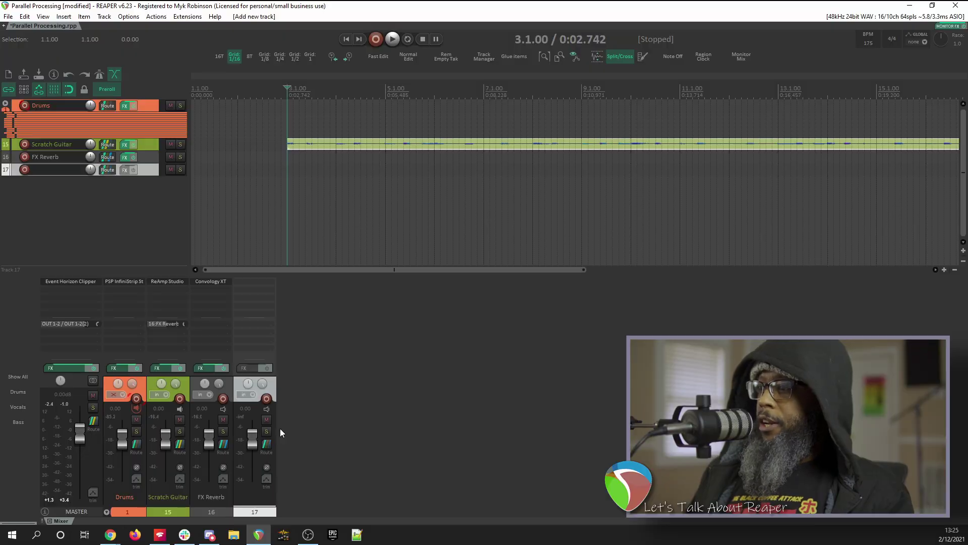
Rename track 17 to 'FX Delay'.
double_click(254, 496)
type("FX Delay")
key("Return")
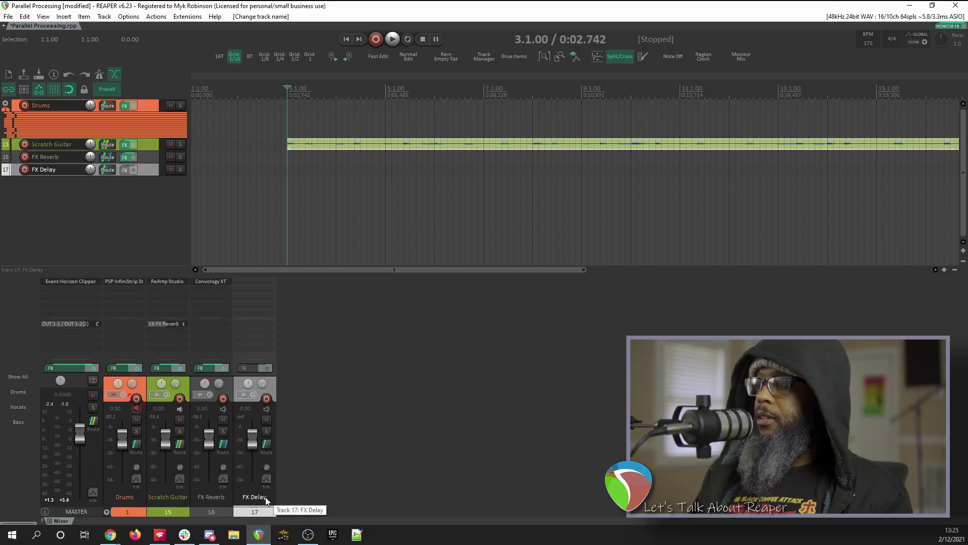
Load ReaDelay on FX Delay and pull its Dry level down to -51.8.
left_click(247, 368)
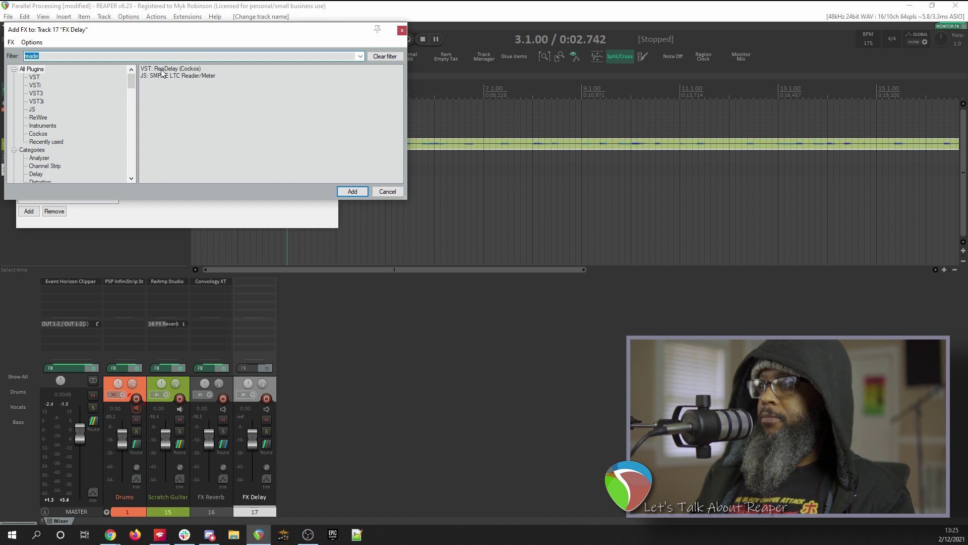
double_click(161, 69)
left_click_drag(155, 136, 156, 207)
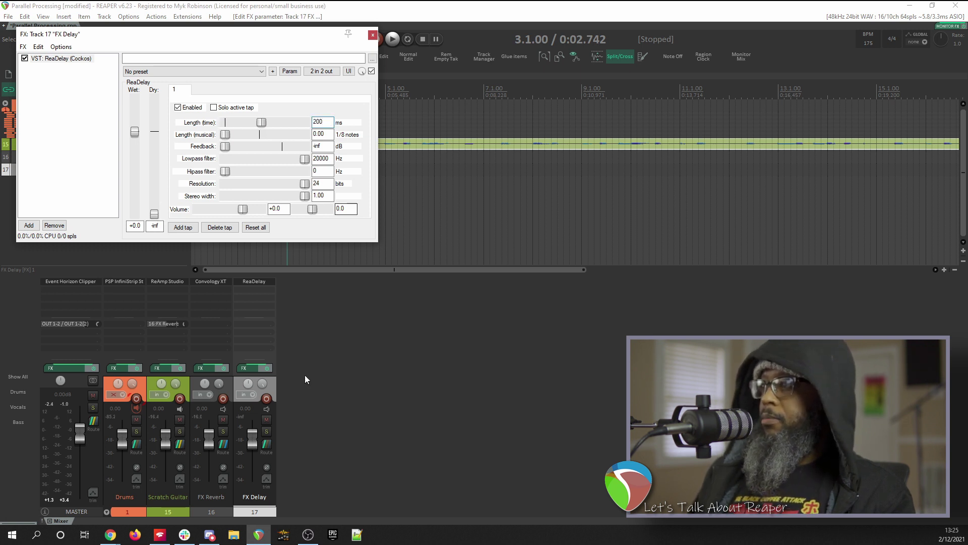
Add a new send from Scratch Guitar to track 17: FX Delay.
left_click(180, 444)
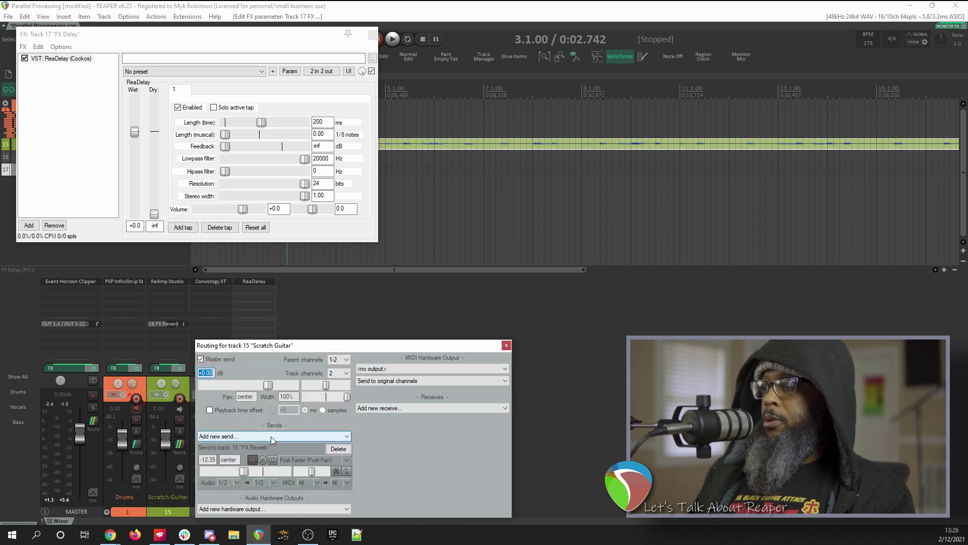
left_click(271, 436)
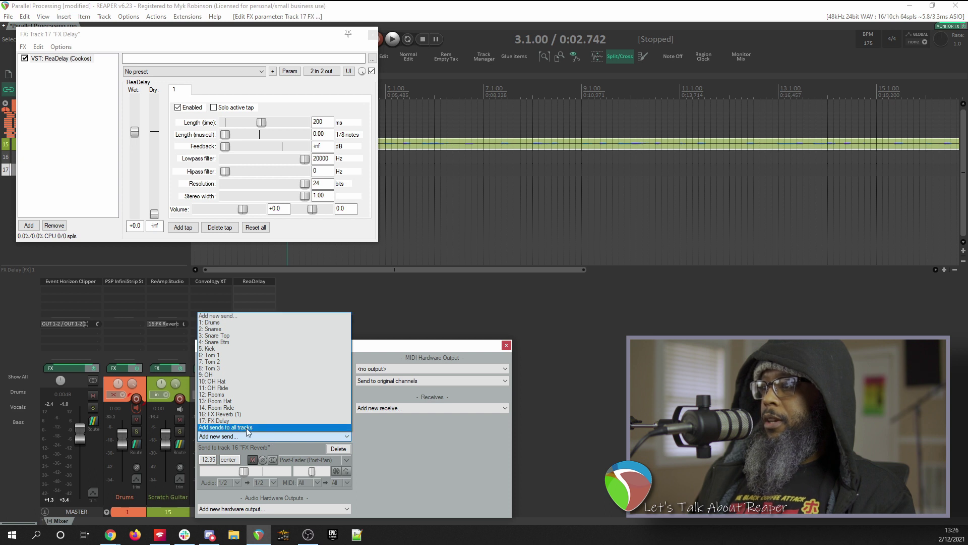
left_click(235, 421)
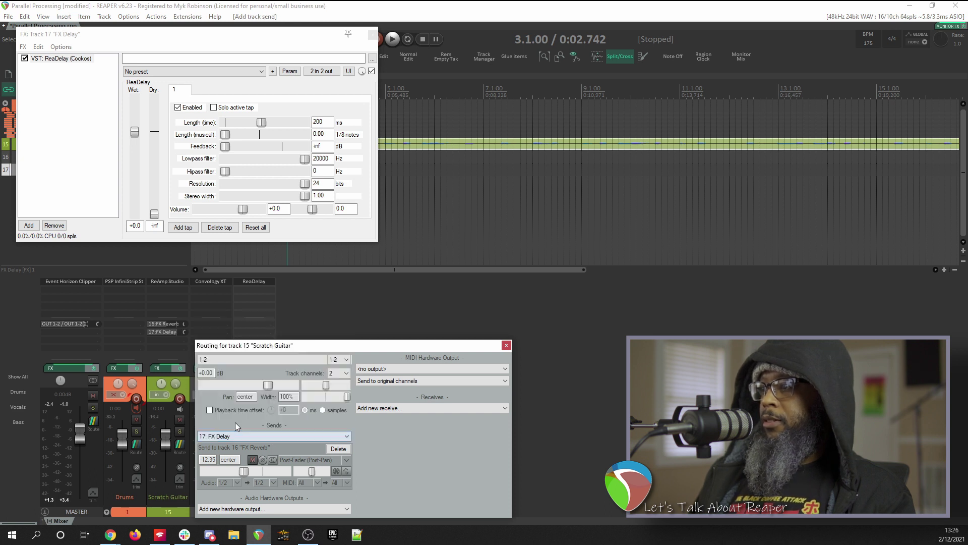